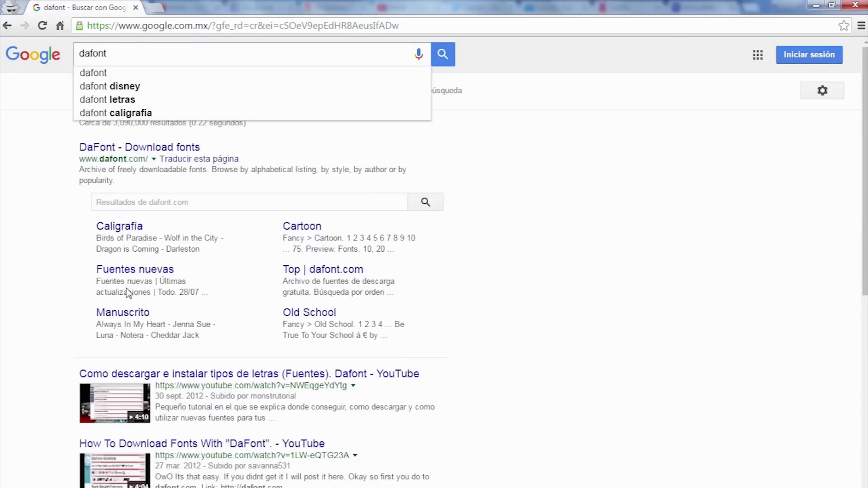
# Reach dafont.com from Google and search it for avengers fonts
pyautogui.press('Return')
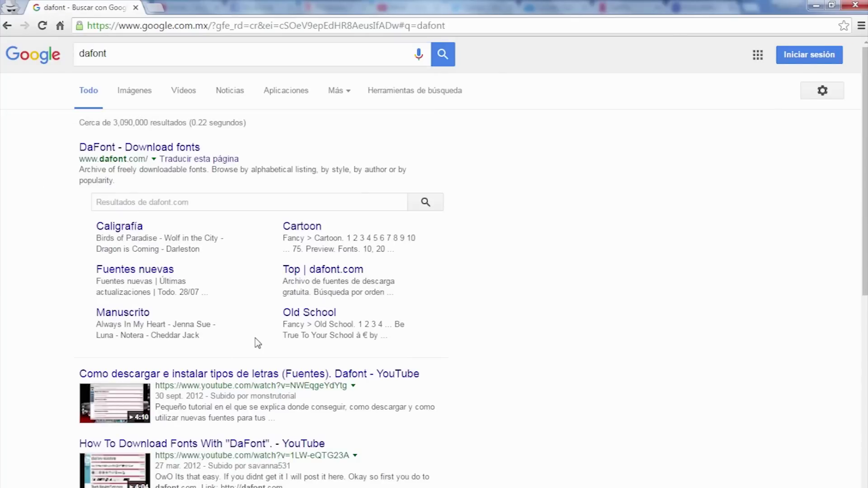
pyautogui.click(139, 147)
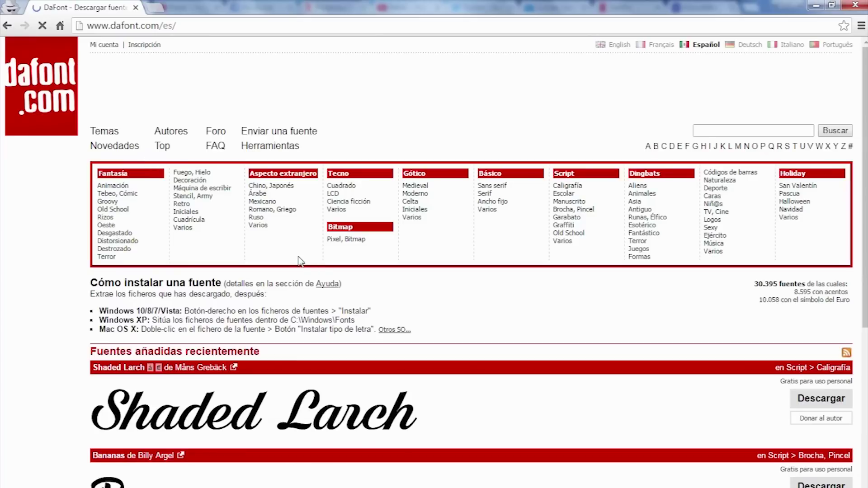
pyautogui.scroll(-5, 449, 251)
pyautogui.scroll(5, 448, 251)
pyautogui.write('avengers')
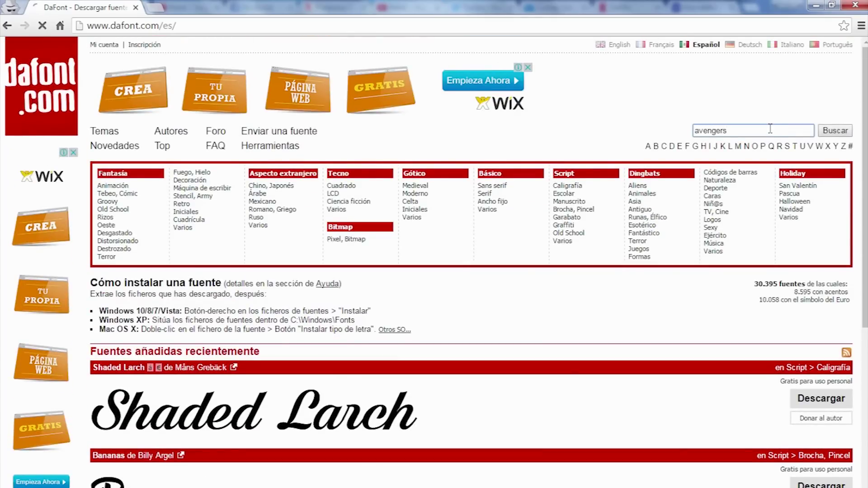
pyautogui.press('Return')
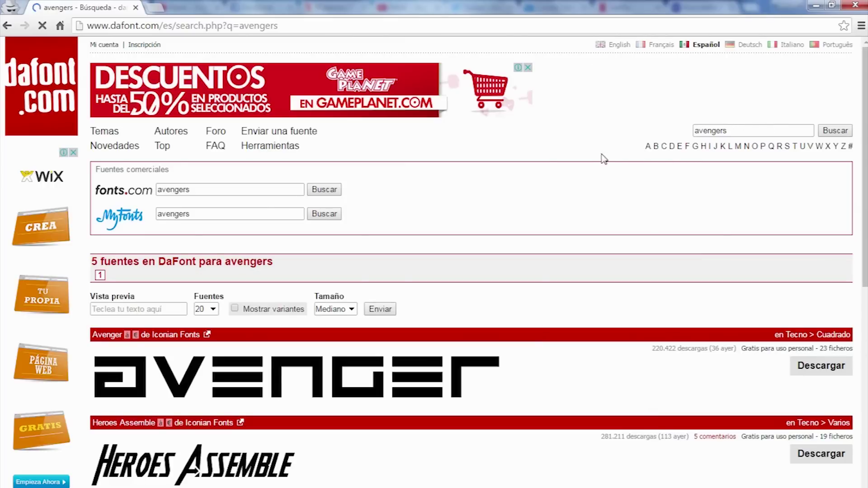
pyautogui.scroll(-4, 568, 166)
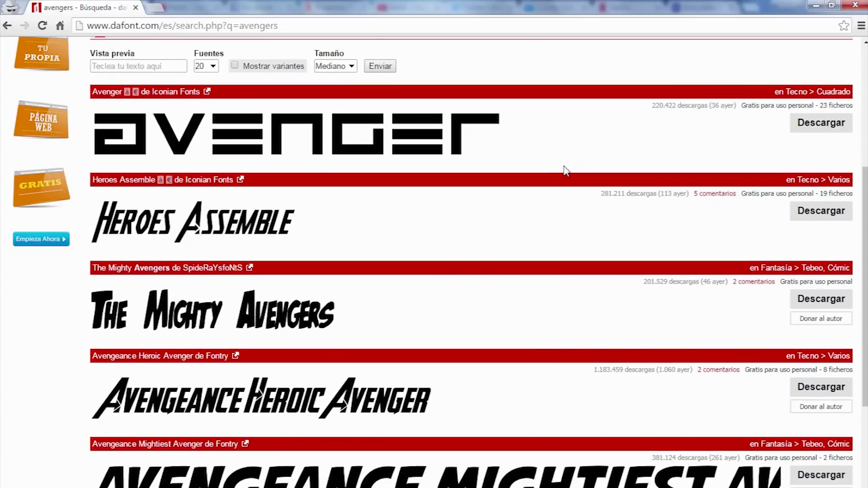
pyautogui.scroll(4, 564, 169)
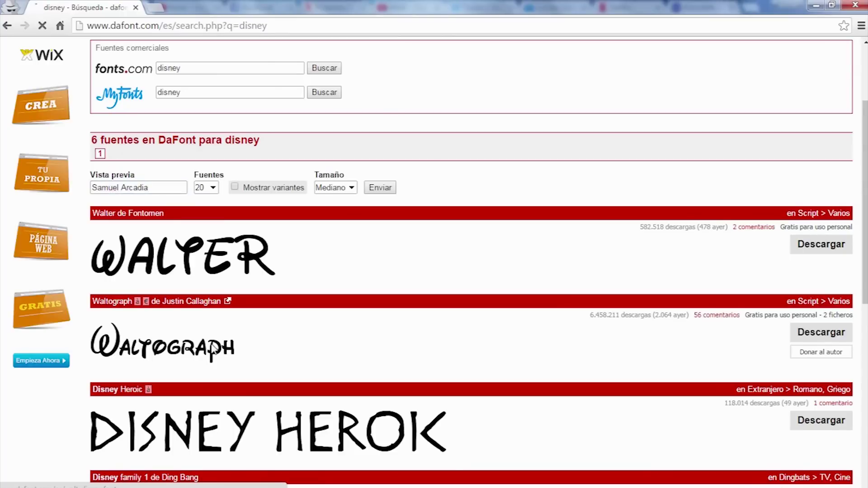
# Show custom preview text in the Waltograph font on its own page
pyautogui.click(211, 349)
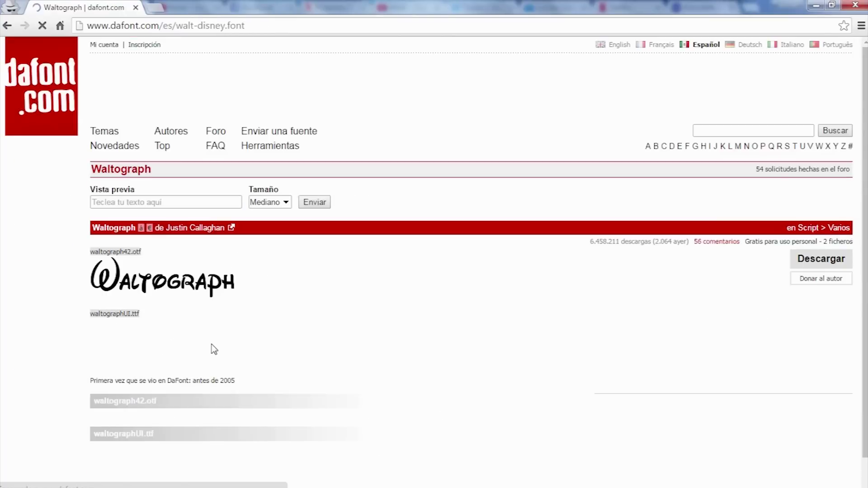
pyautogui.click(163, 203)
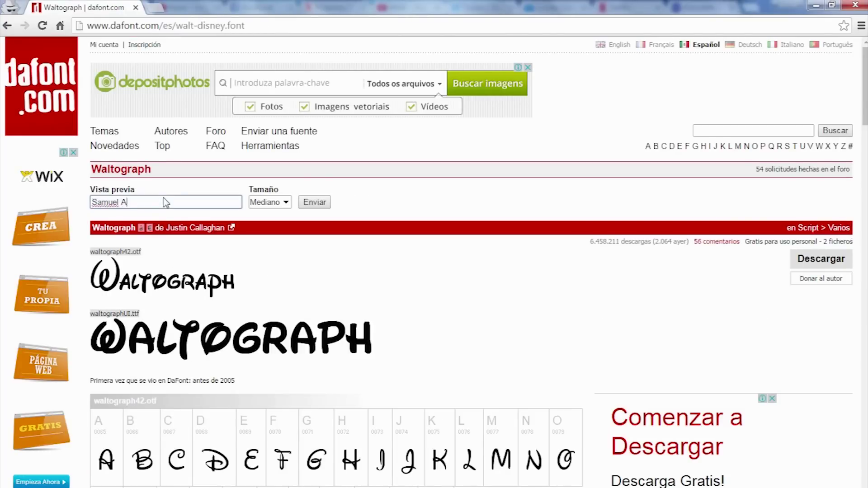
pyautogui.click(315, 202)
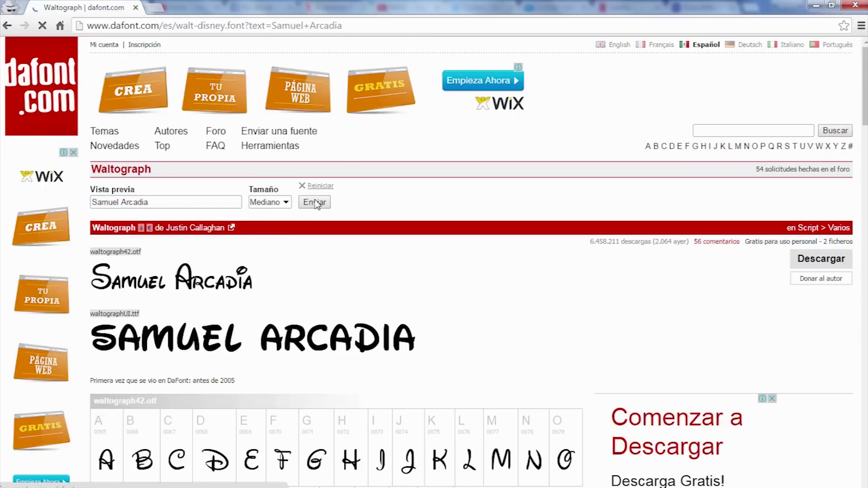
pyautogui.scroll(-2, 270, 225)
pyautogui.scroll(-2, 270, 225)
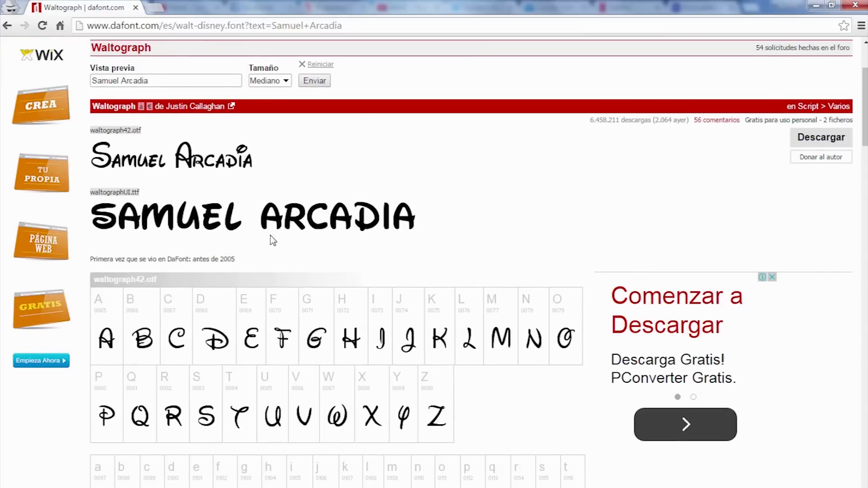
pyautogui.scroll(1, 265, 236)
# Extract the avengeance and walt_disney ZIPs to their own folders and enter the avengeance folder
pyautogui.rightClick(190, 82)
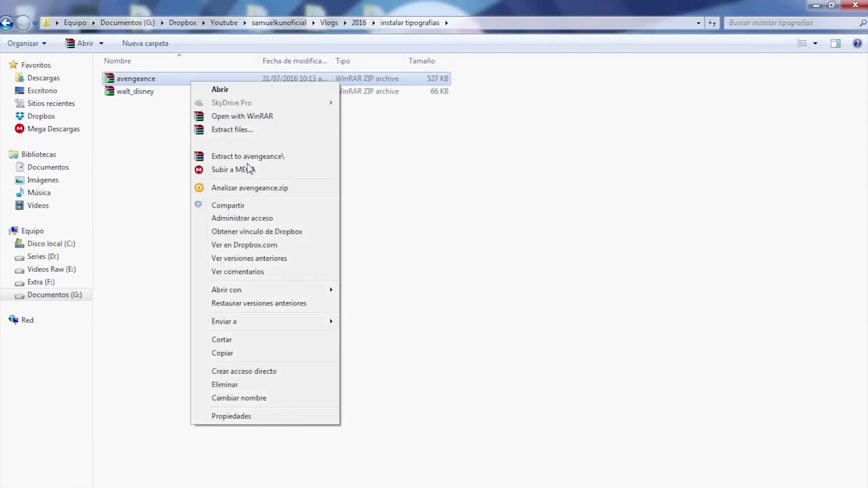
pyautogui.click(239, 142)
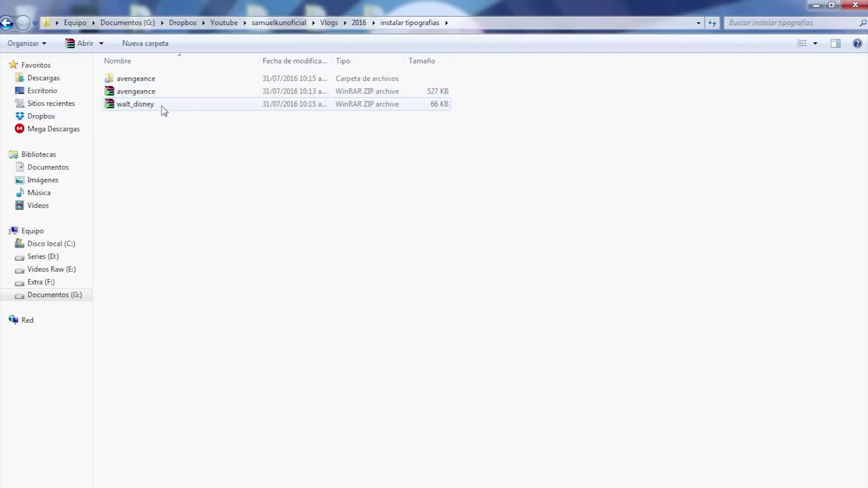
pyautogui.rightClick(145, 105)
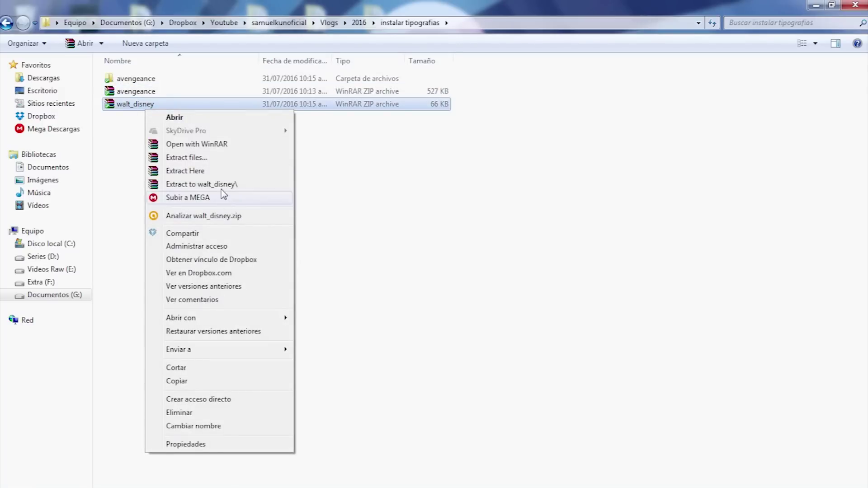
pyautogui.click(222, 184)
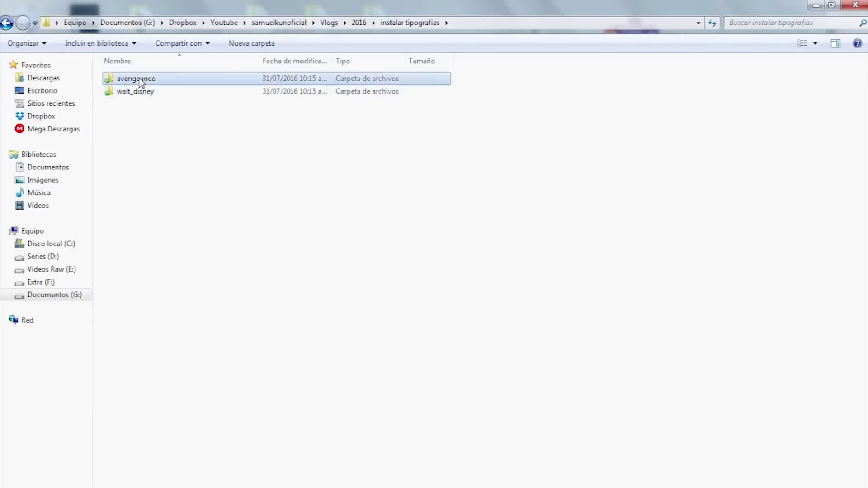
pyautogui.doubleClick(135, 79)
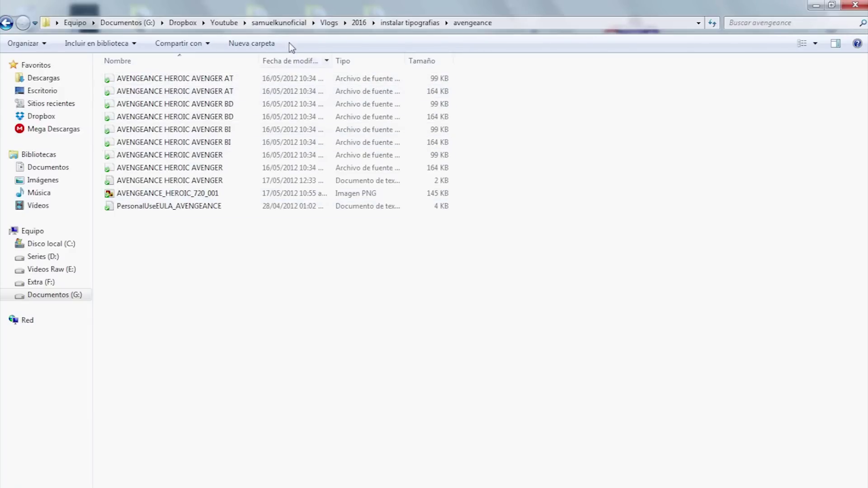
# Install Avengeance Heroic Avenger Italic, confirming replacement of the existing copy
pyautogui.moveTo(259, 61); pyautogui.dragTo(334, 61)
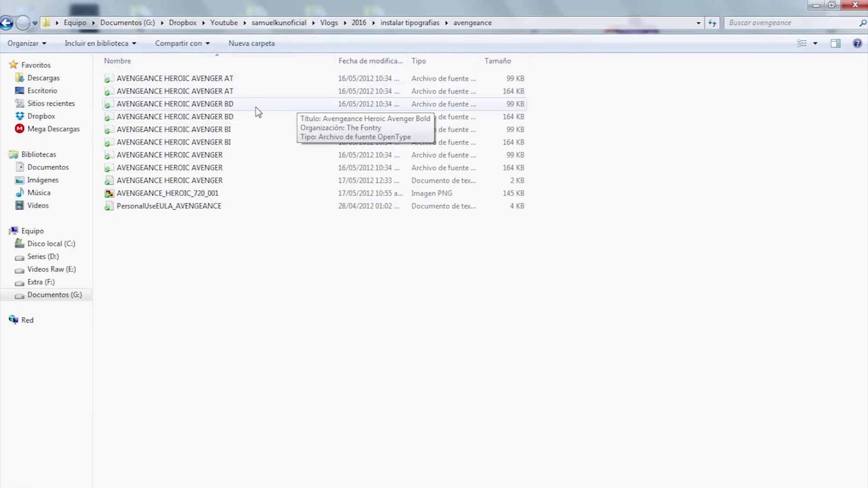
pyautogui.doubleClick(176, 78)
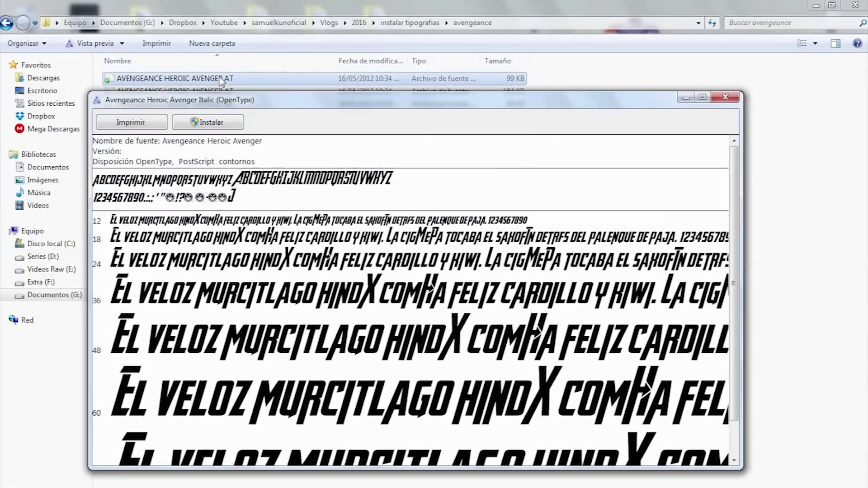
pyautogui.click(233, 127)
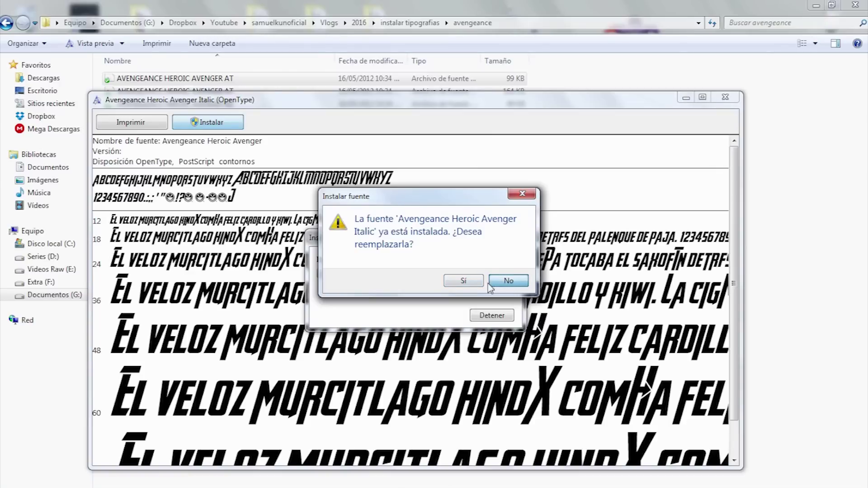
pyautogui.click(463, 281)
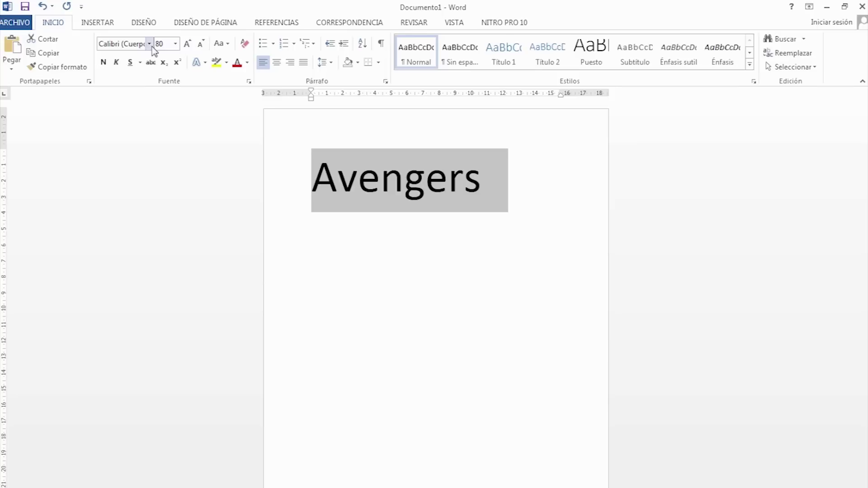
pyautogui.click(150, 43)
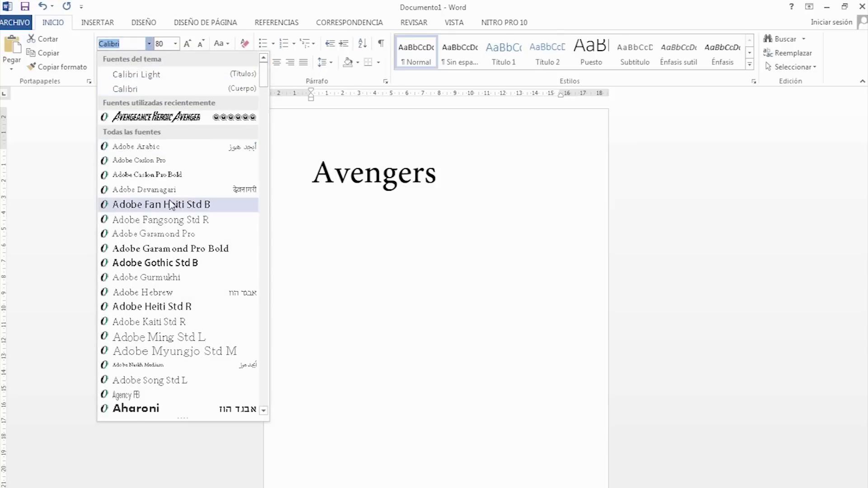
# Set Avengers in Avengeance Heroic Avenger and Disney in Waltograph
pyautogui.click(156, 117)
pyautogui.click(411, 339)
pyautogui.write('Disney')
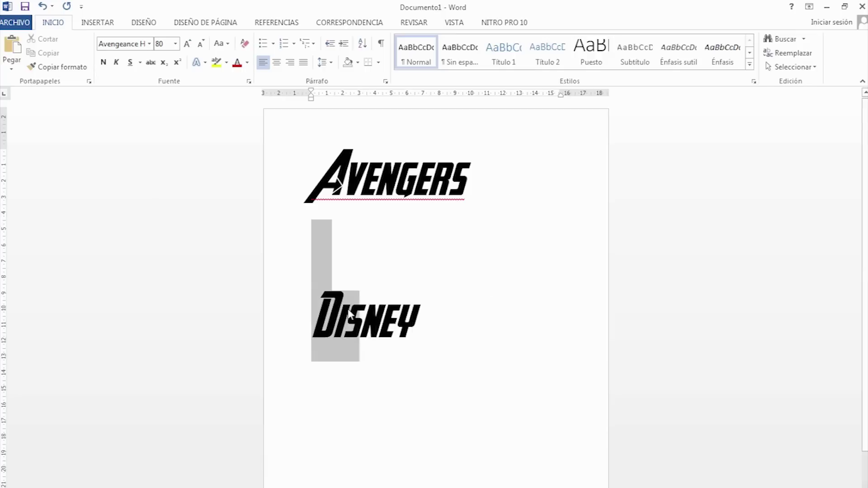
pyautogui.moveTo(427, 326); pyautogui.dragTo(312, 326)
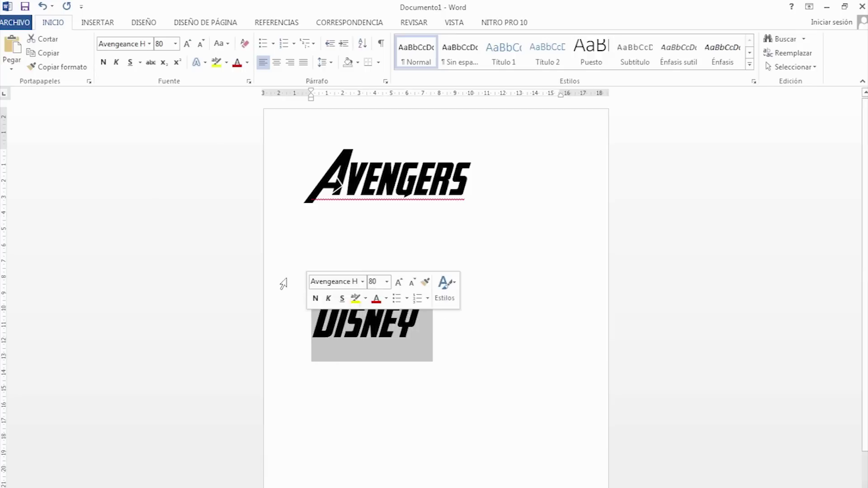
pyautogui.click(149, 43)
pyautogui.scroll(-15, 169, 238)
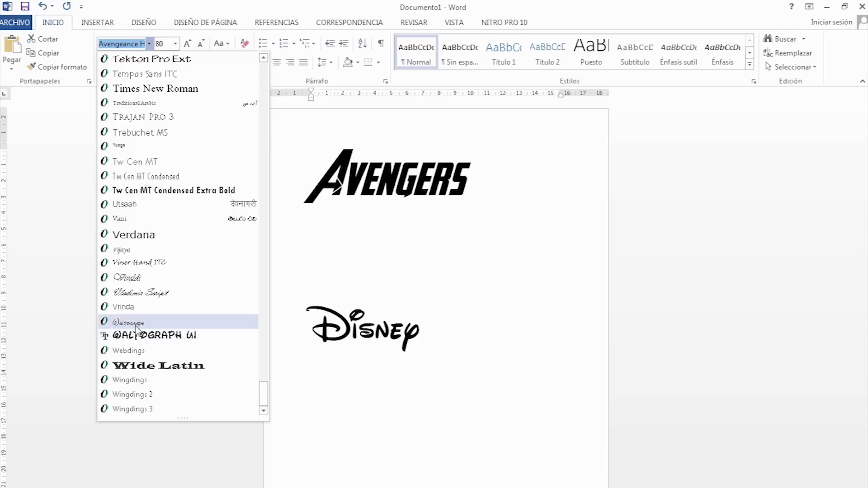
pyautogui.click(138, 324)
pyautogui.click(562, 409)
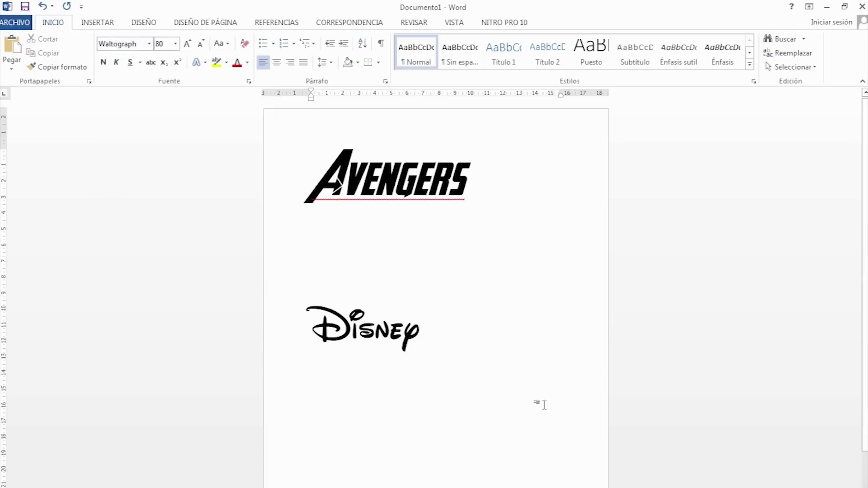
# Enlarge both the Avengers and Disney words to size 110
pyautogui.moveTo(542, 404); pyautogui.dragTo(308, 163)
pyautogui.click(186, 45)
pyautogui.click(186, 45)
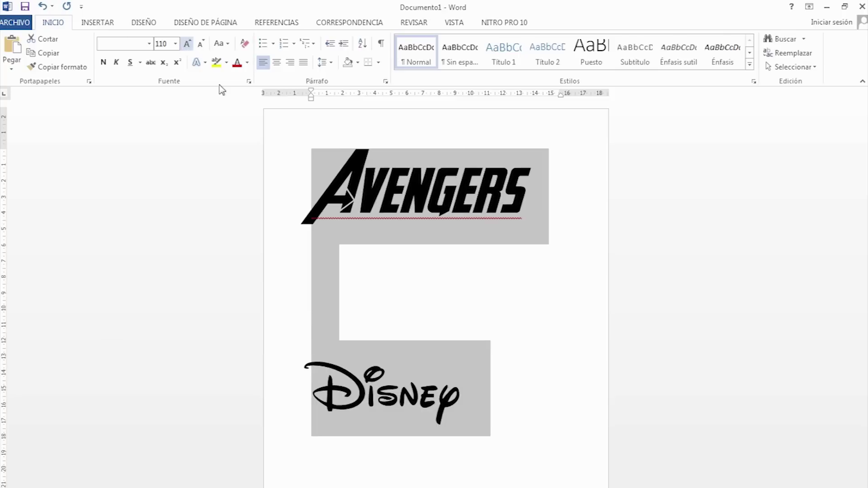
pyautogui.click(578, 305)
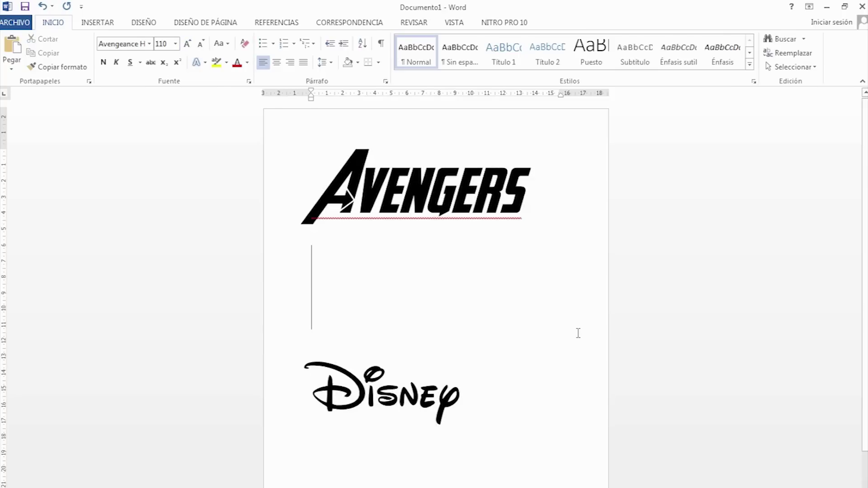